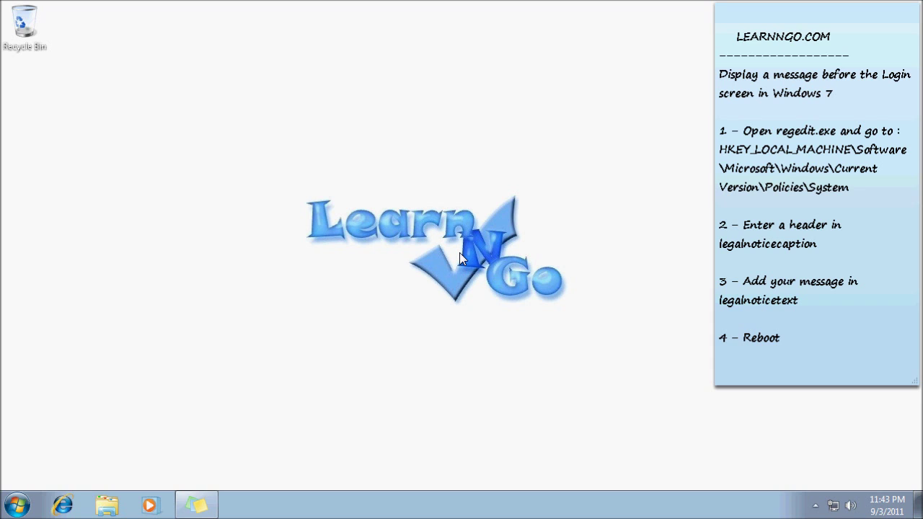
# Search for regedit.exe and launch the Registry Editor.
pyautogui.click(19, 505)
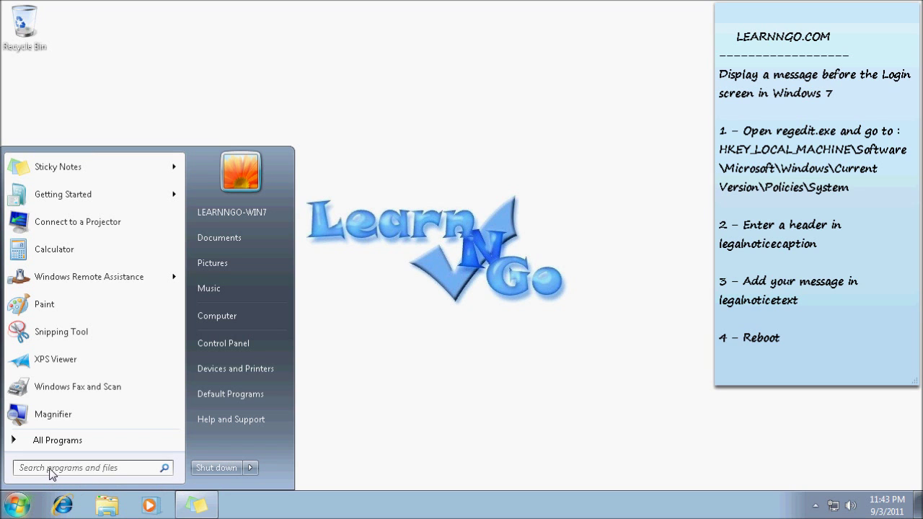
pyautogui.click(51, 470)
pyautogui.write('rege')
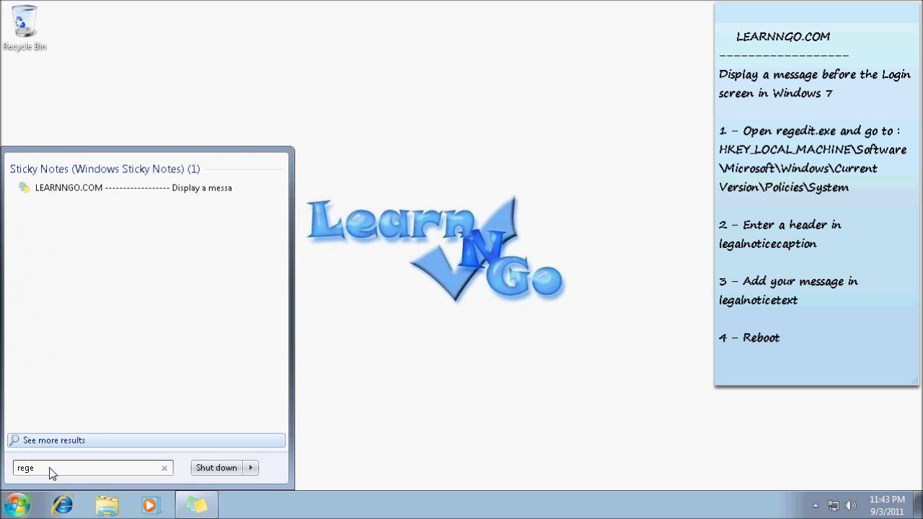
pyautogui.write('dit')
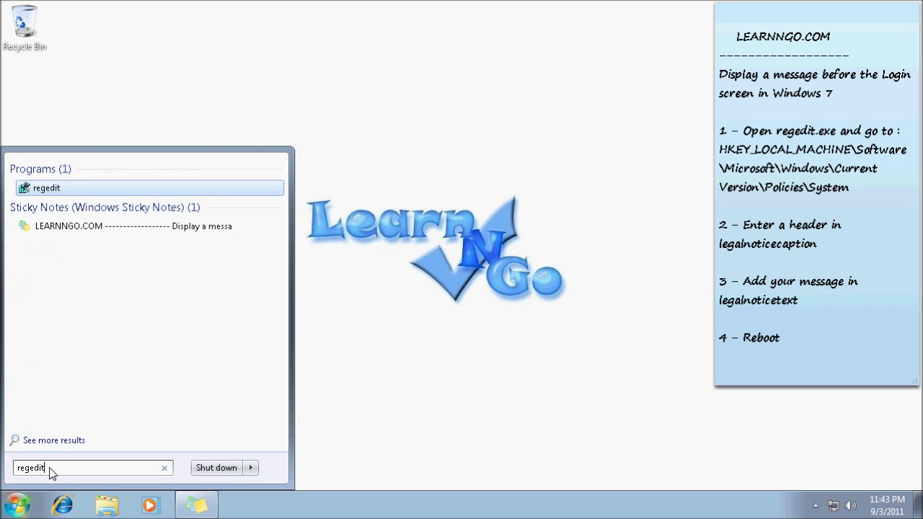
pyautogui.write('.exe')
pyautogui.press('Return')
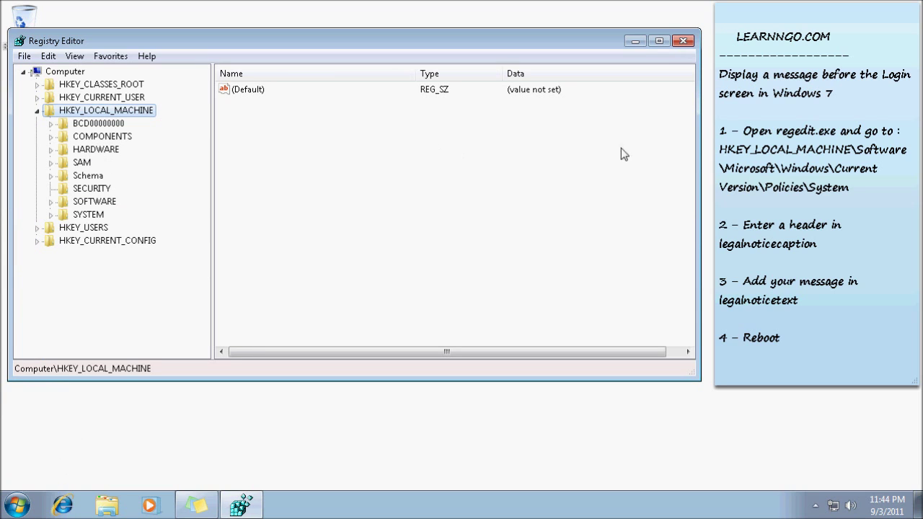
# Highlight the registry path in the sticky note and expand HKEY_LOCAL_MACHINE\SOFTWARE\Microsoft\Windows in the registry tree.
pyautogui.click(750, 157)
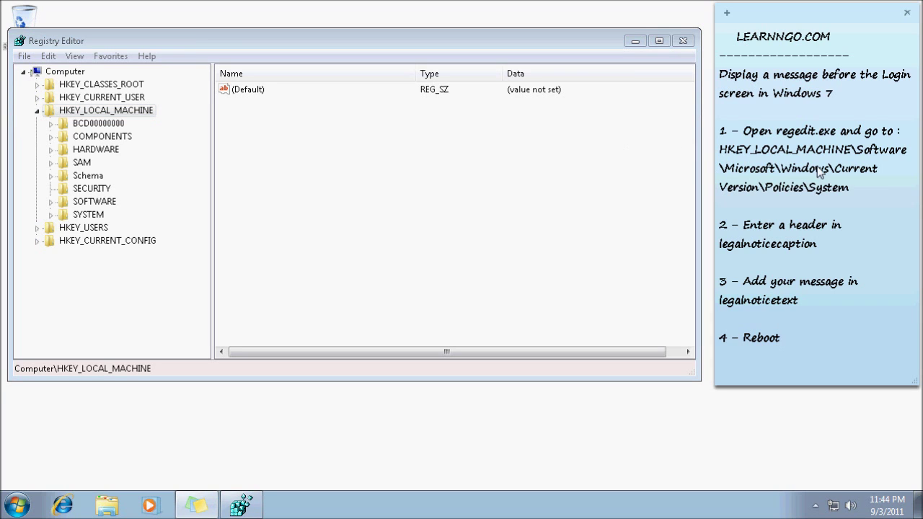
pyautogui.moveTo(851, 188); pyautogui.dragTo(722, 153)
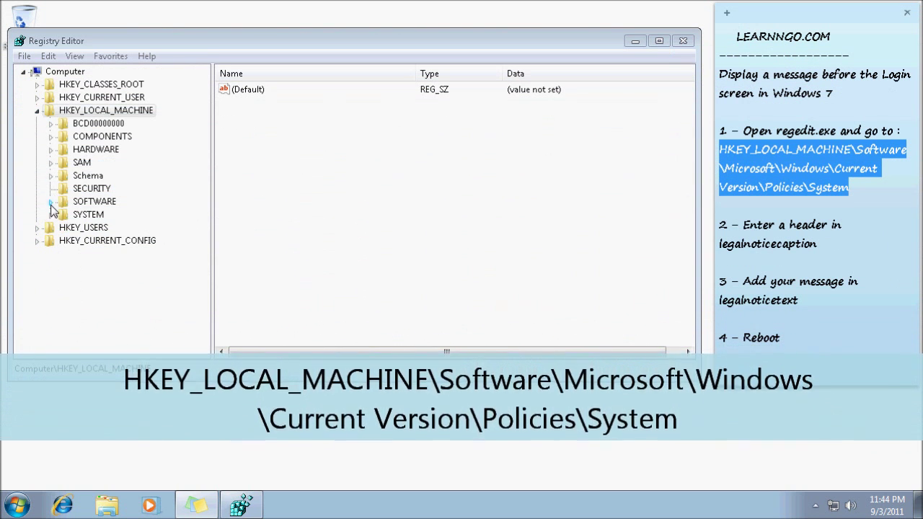
pyautogui.click(51, 202)
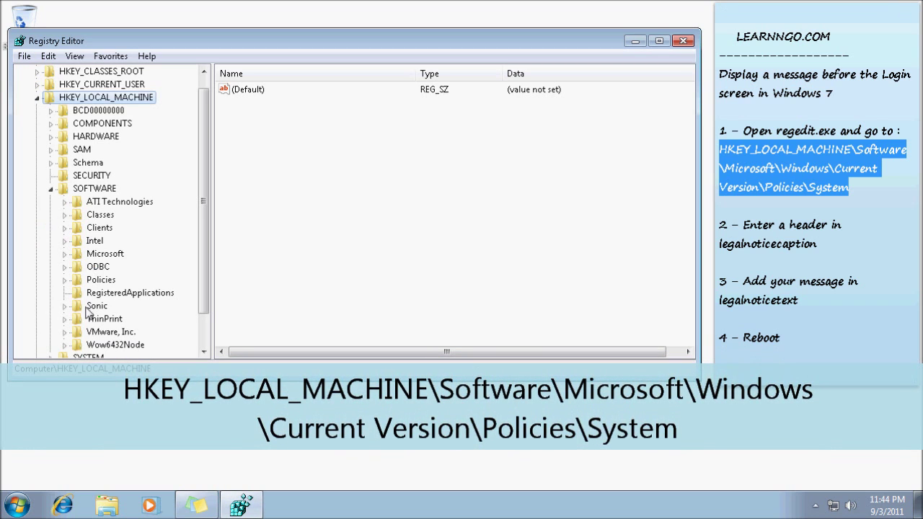
pyautogui.click(64, 254)
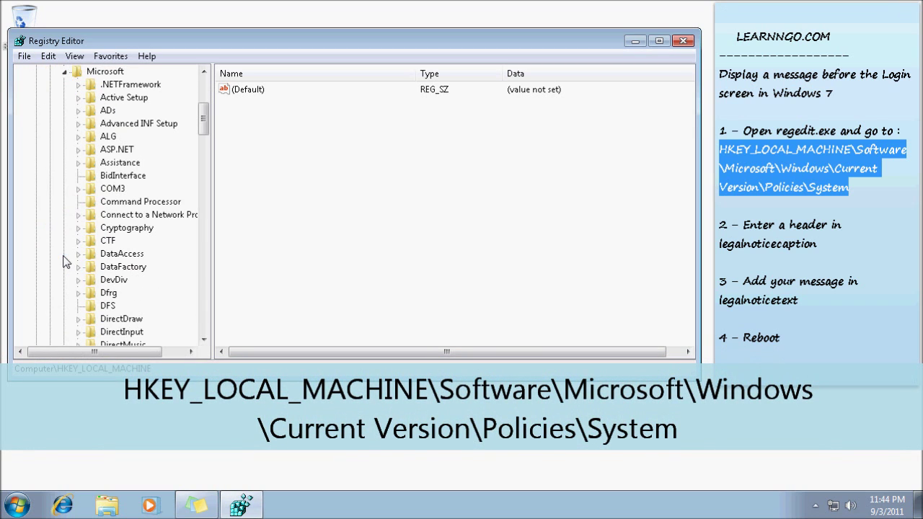
pyautogui.scroll(-7, 115, 297)
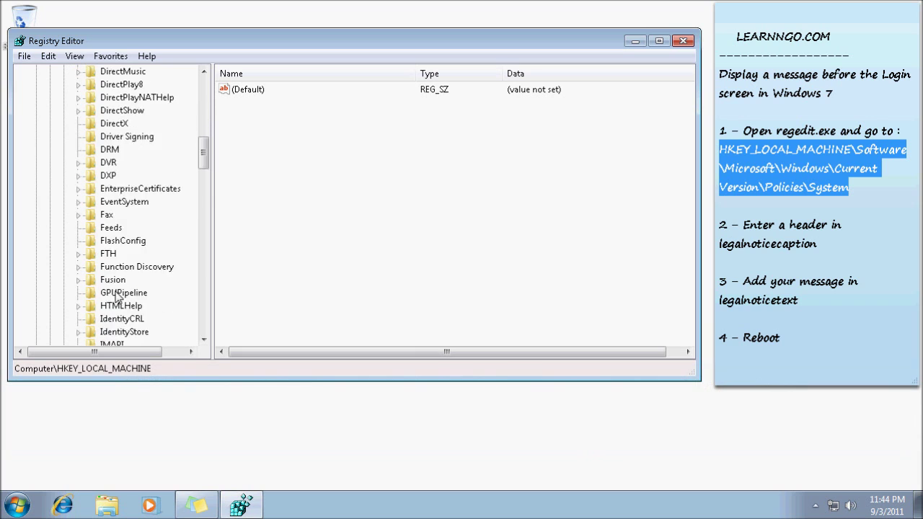
pyautogui.scroll(-20, 123, 298)
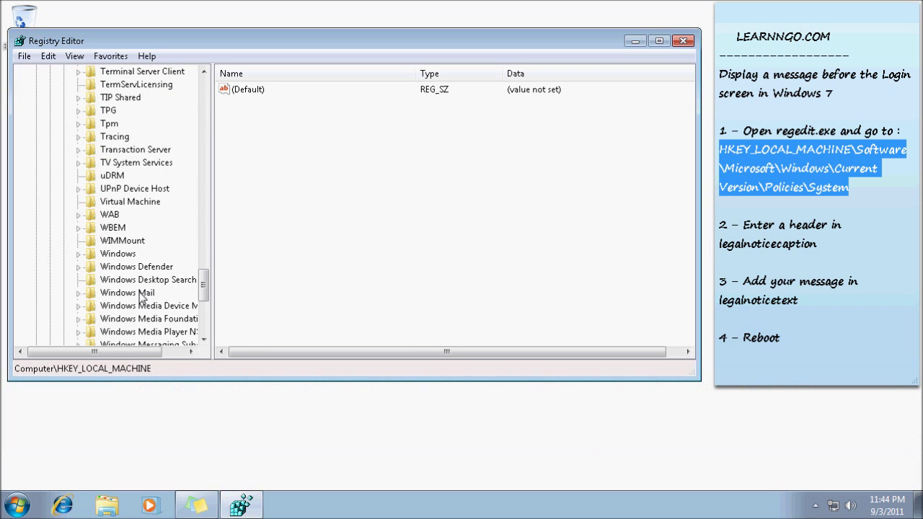
pyautogui.scroll(-1, 142, 299)
pyautogui.click(79, 216)
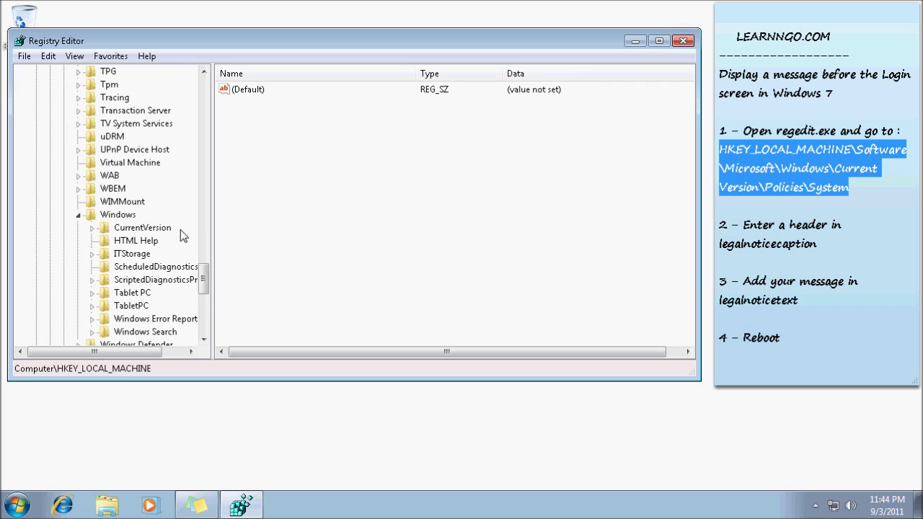
# Expand CurrentVersion and Policies under the Windows key and open the System key to list its values.
pyautogui.click(93, 228)
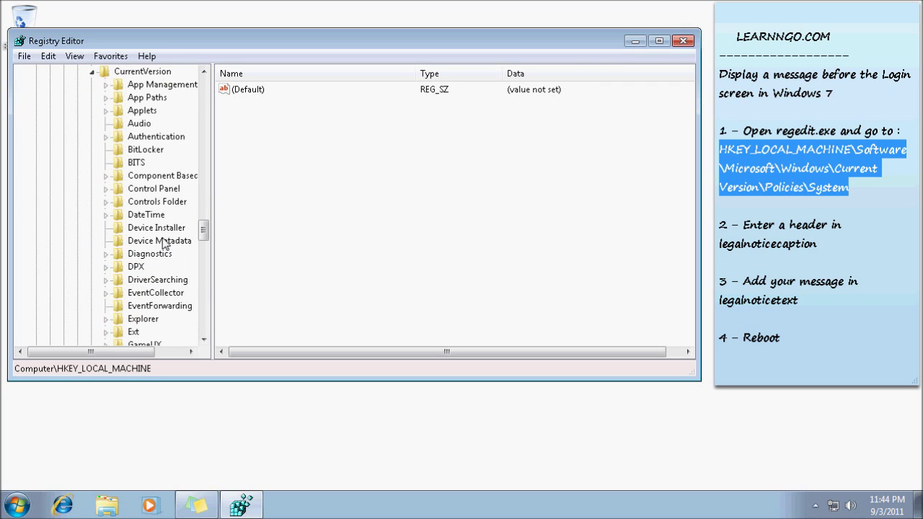
pyautogui.scroll(-2, 205, 245)
pyautogui.moveTo(205, 249); pyautogui.dragTo(206, 274)
pyautogui.click(106, 126)
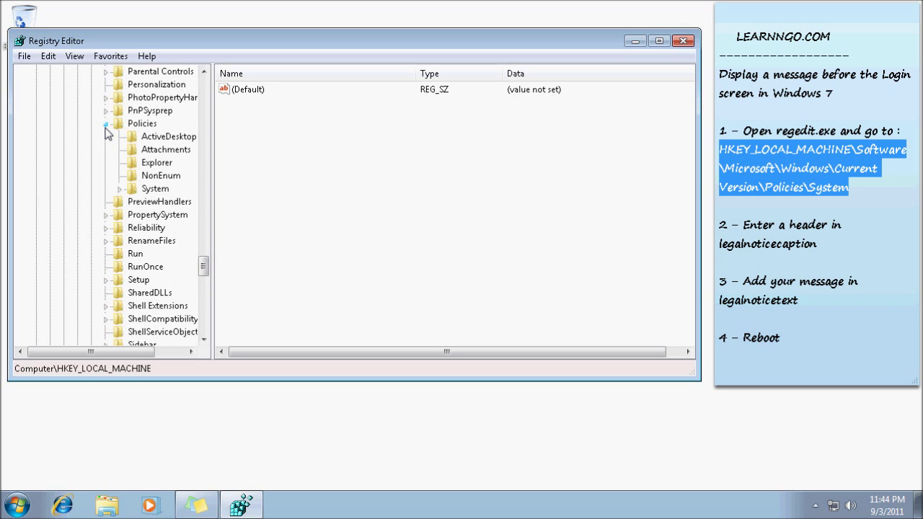
pyautogui.click(119, 189)
pyautogui.click(150, 190)
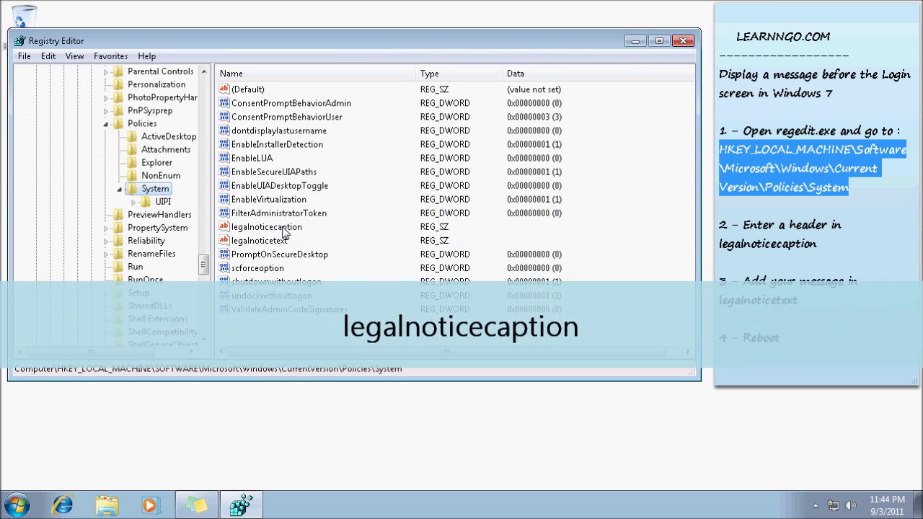
# Set the value data of legalnoticecaption to "LearnNGo.com".
pyautogui.doubleClick(281, 228)
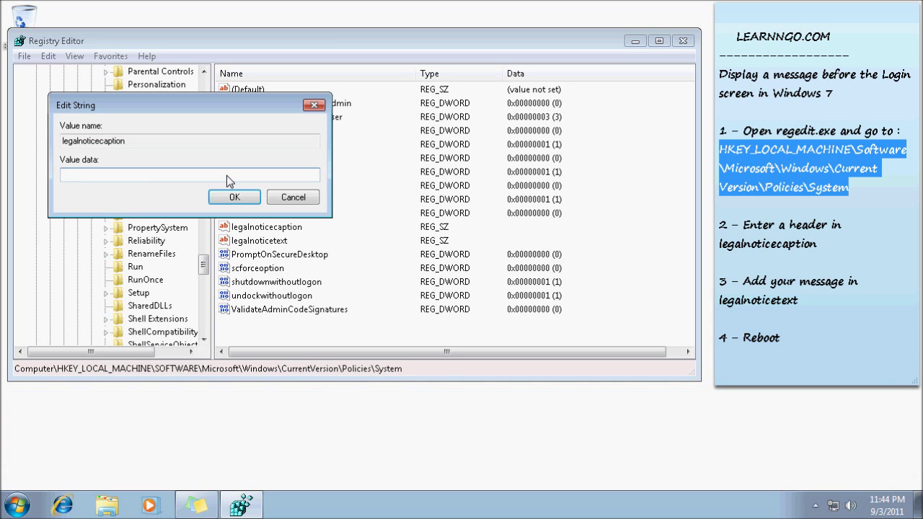
pyautogui.write('LearnNGo.com')
pyautogui.click(233, 198)
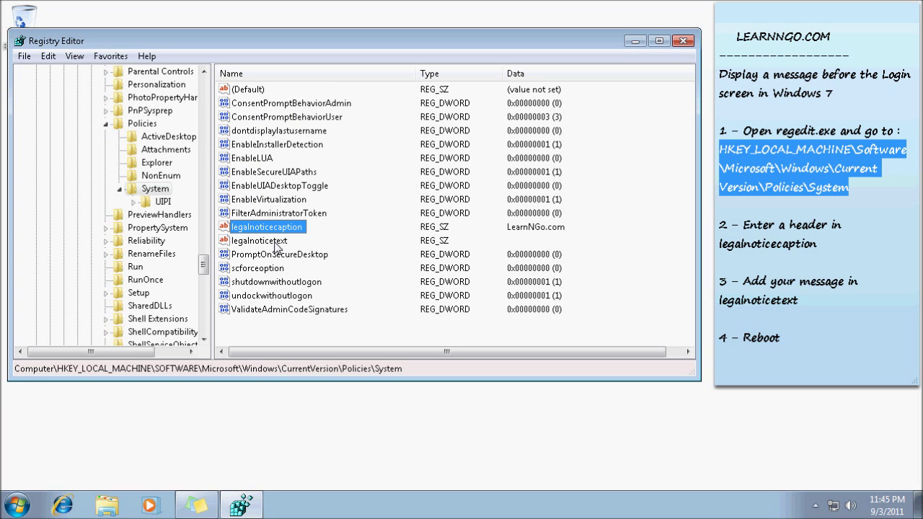
# Set the value data of legalnoticetext to "Please remember to change your password each month".
pyautogui.doubleClick(276, 245)
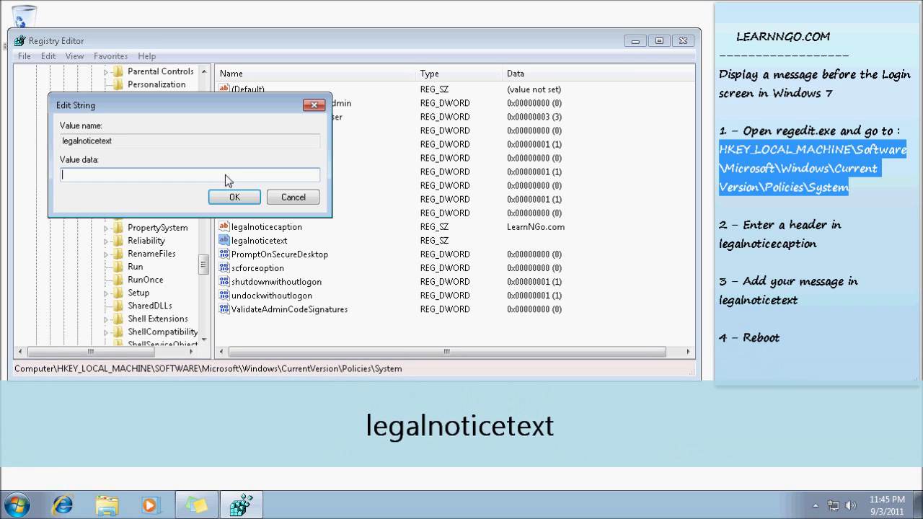
pyautogui.write('P')
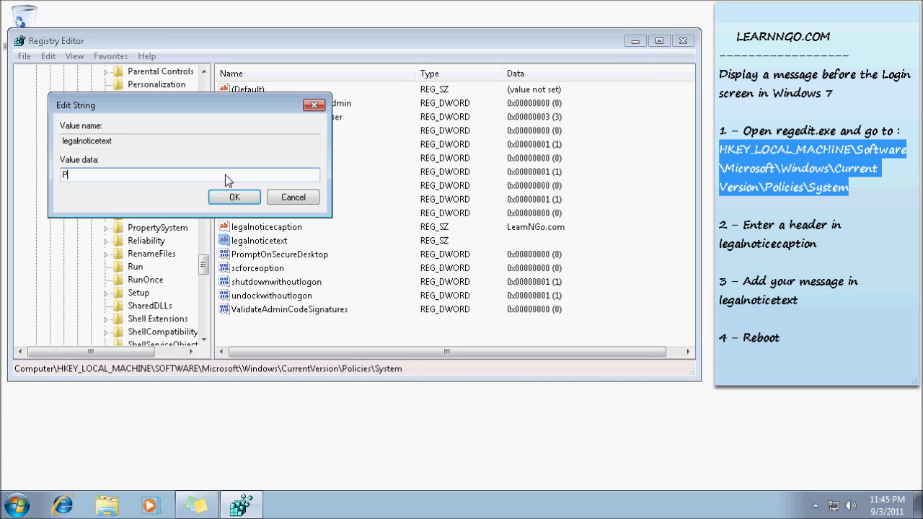
pyautogui.write('lease remember to change your passwo')
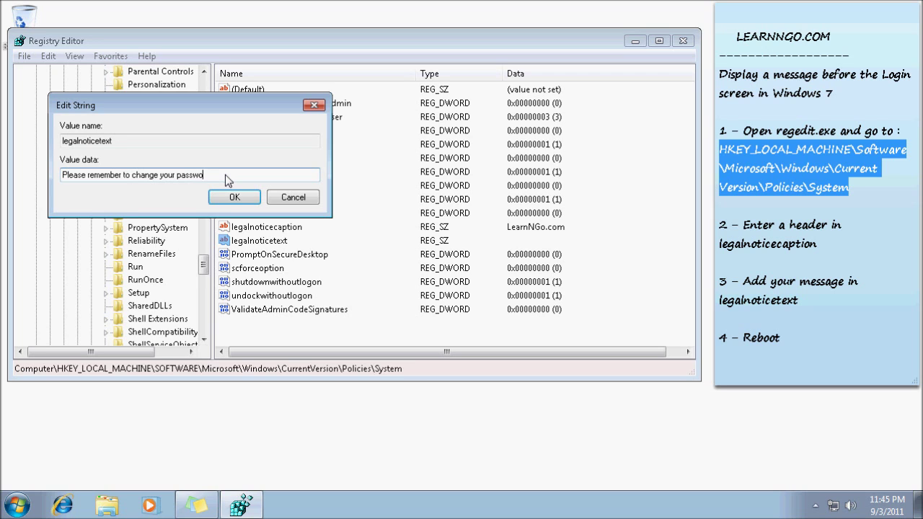
pyautogui.write('rd each month')
pyautogui.click(243, 198)
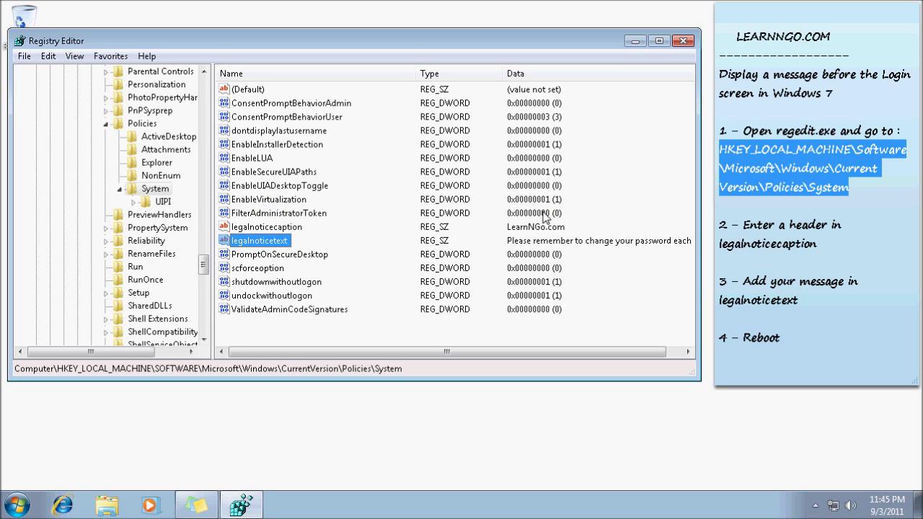
pyautogui.click(543, 233)
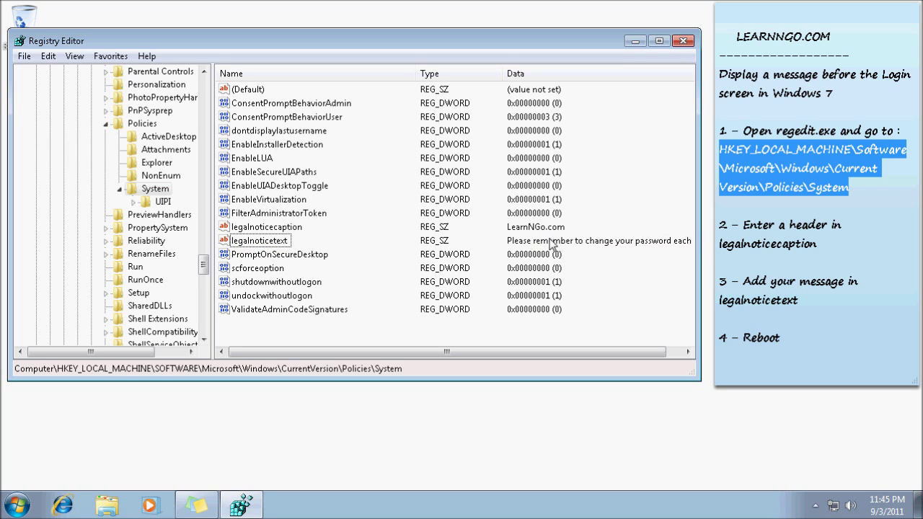
# Close the Registry Editor and restart Windows.
pyautogui.click(683, 41)
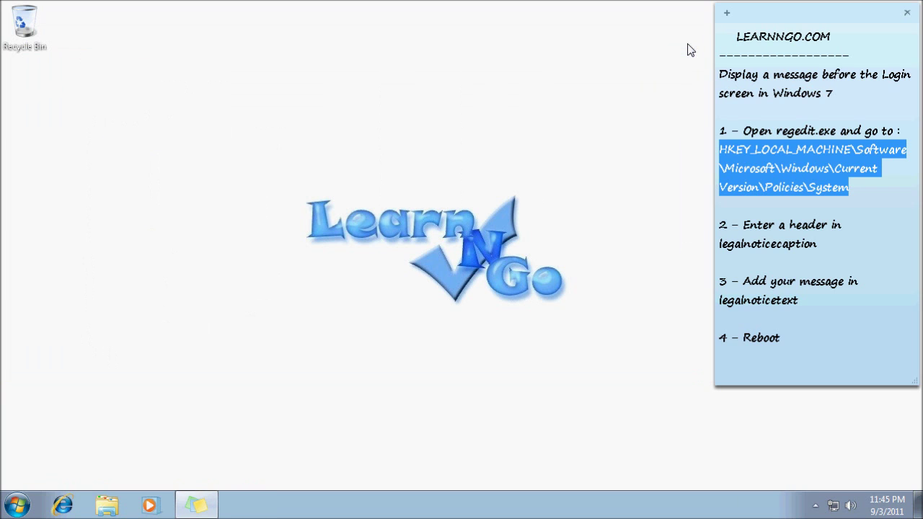
pyautogui.click(801, 203)
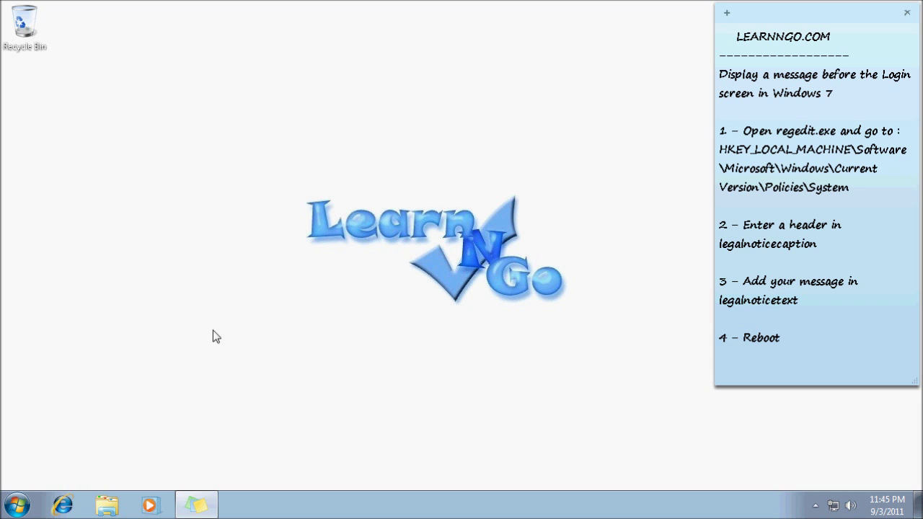
pyautogui.click(26, 502)
pyautogui.click(256, 470)
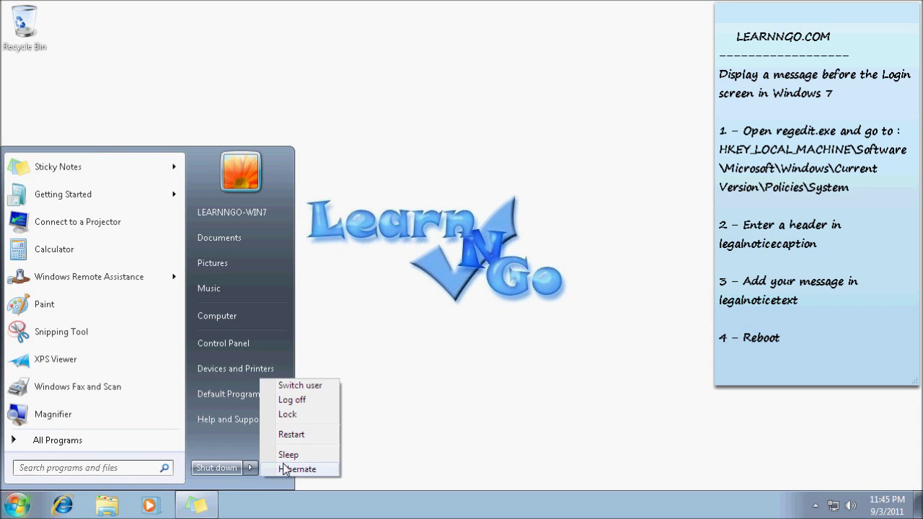
pyautogui.click(309, 437)
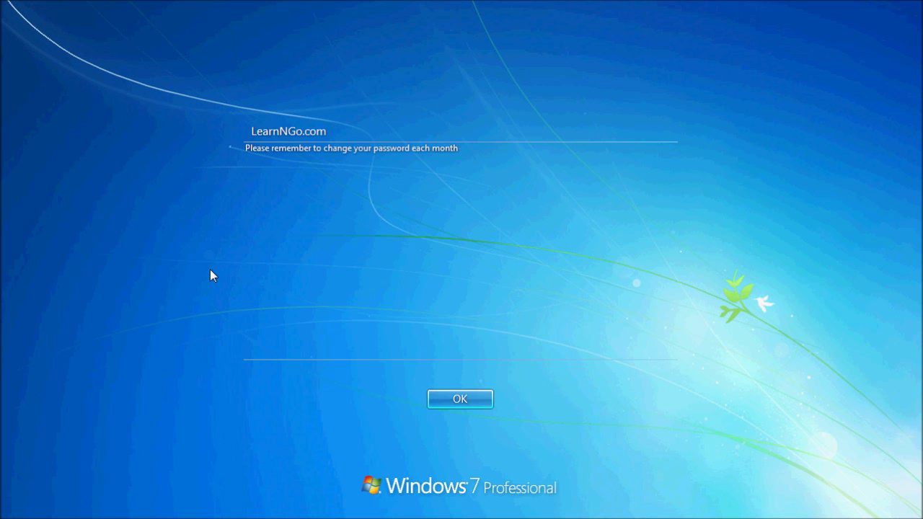
# Acknowledge the pre-login notice and log in by entering the account password.
pyautogui.click(486, 403)
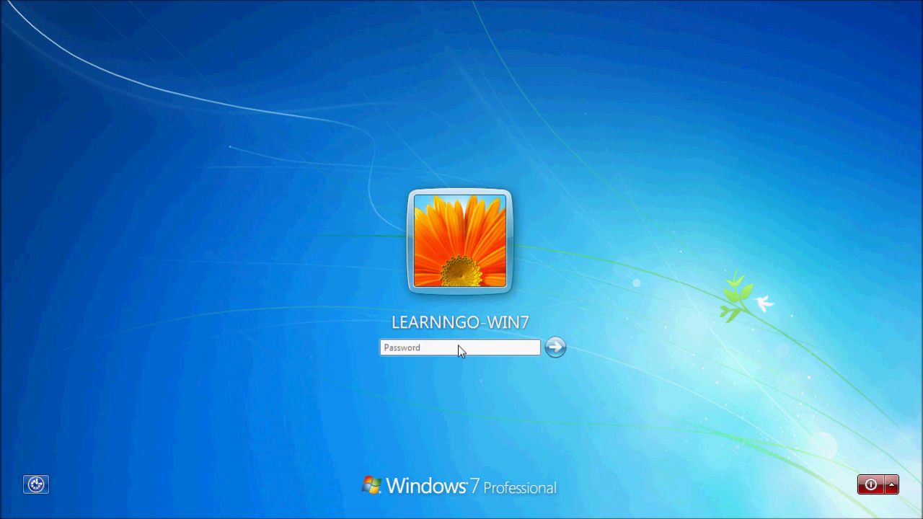
pyautogui.click(458, 346)
pyautogui.write('•••••••')
pyautogui.press('Return')
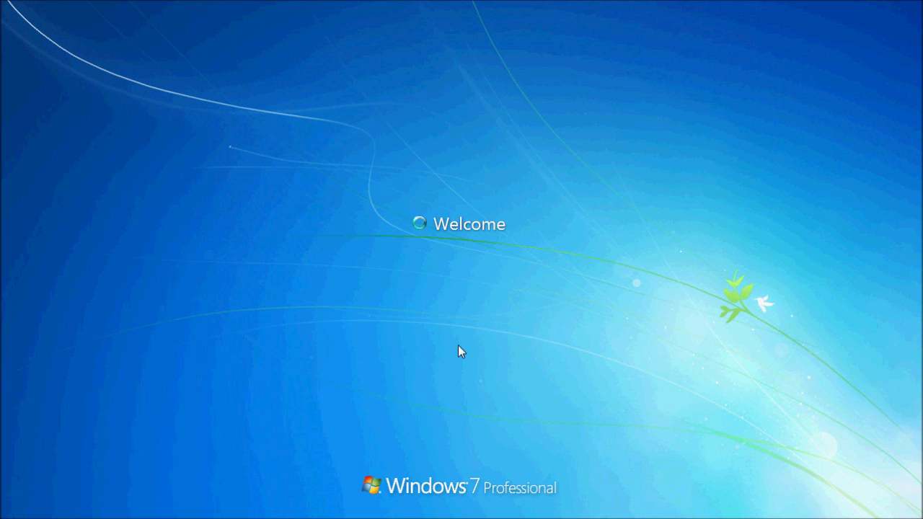